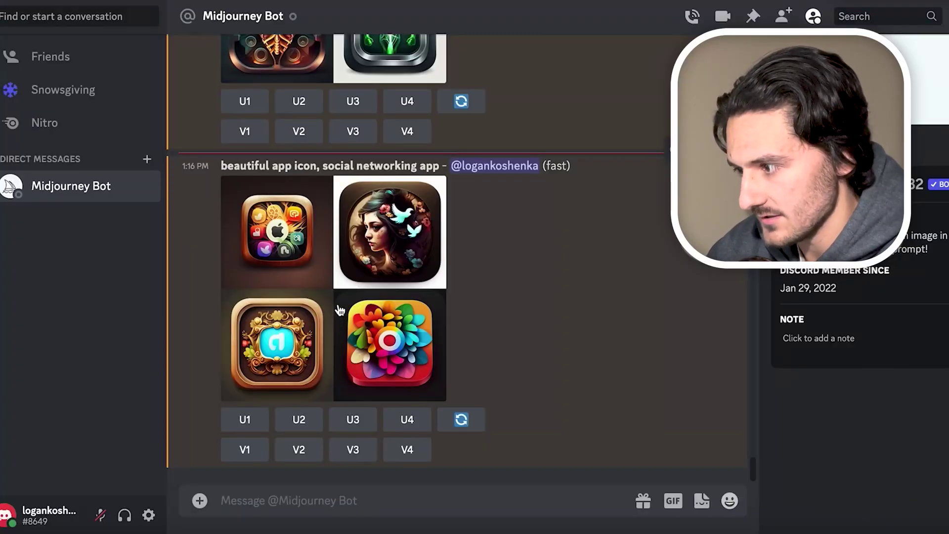
Send the prompt 'app icon, fitness, weightlifting, cartoon --v 4' and view the resulting icon grid enlarged
left_click(339, 310)
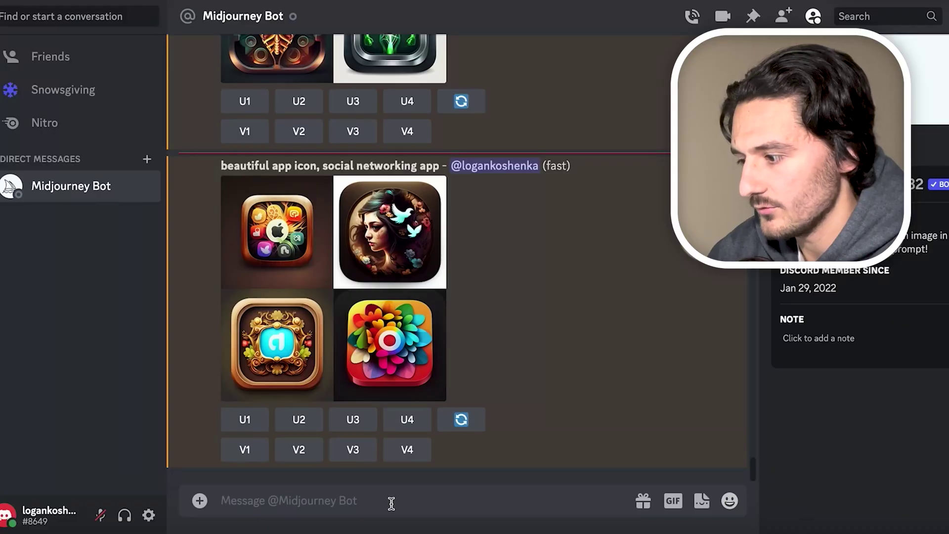
type("/im")
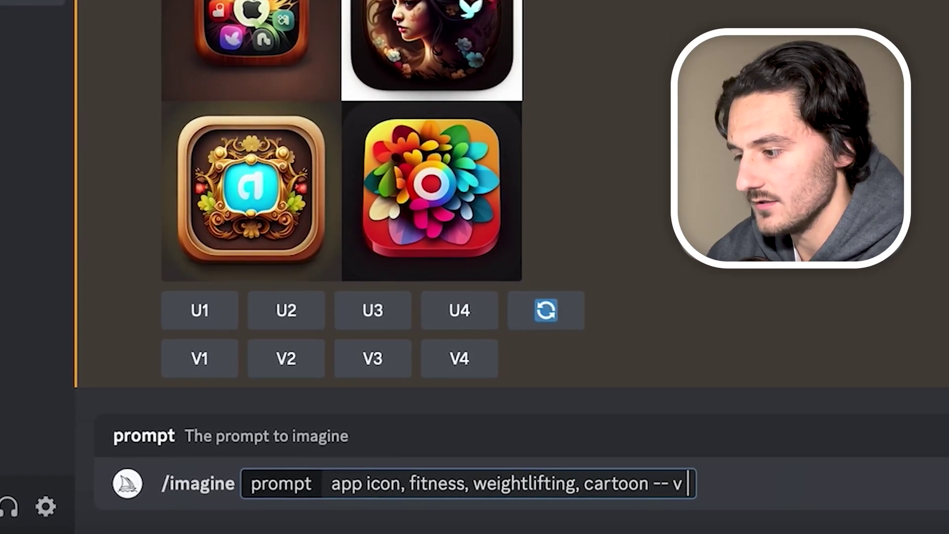
key("Return")
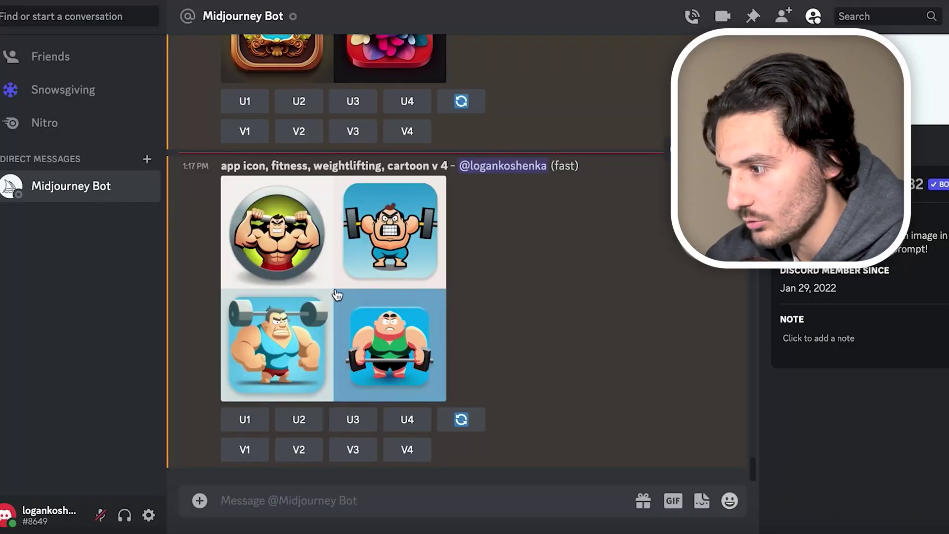
left_click(337, 295)
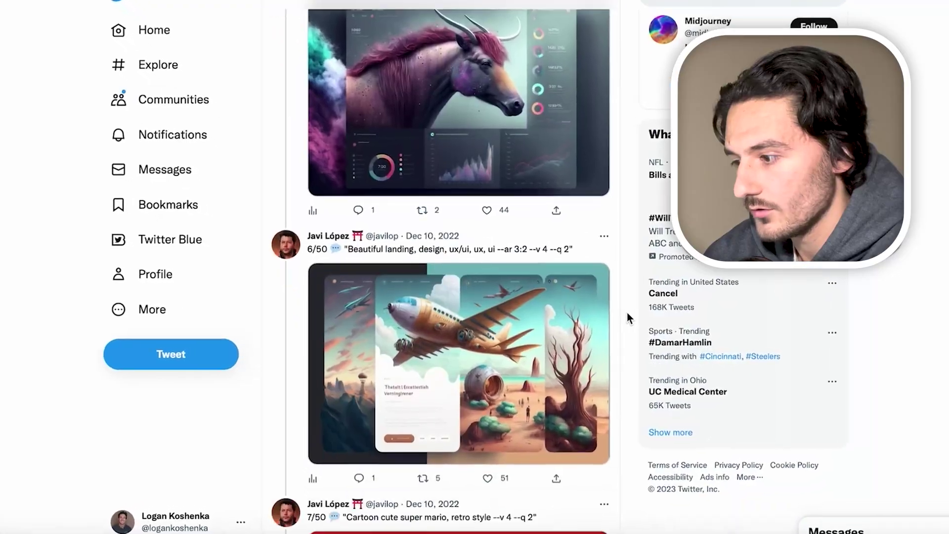
scroll(626, 312, "down", 10)
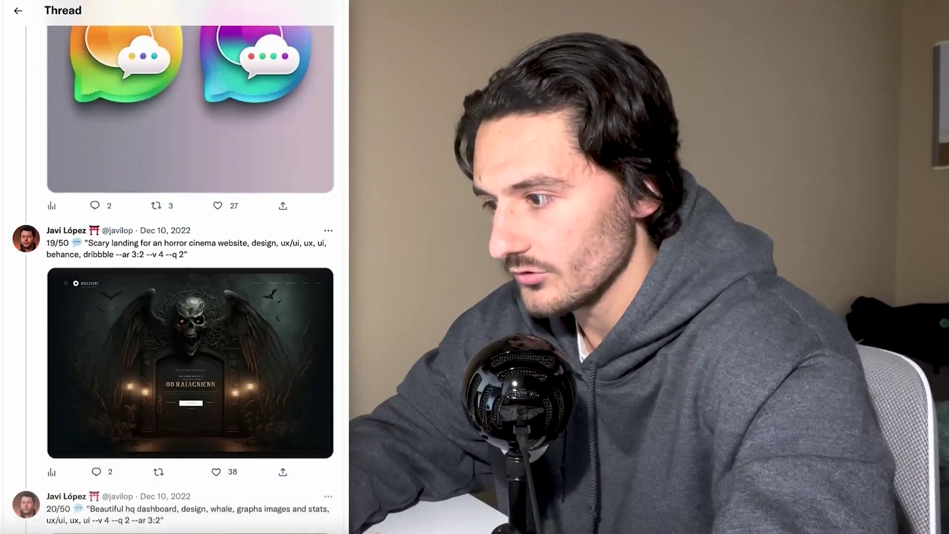
scroll(190, 267, "down", 7)
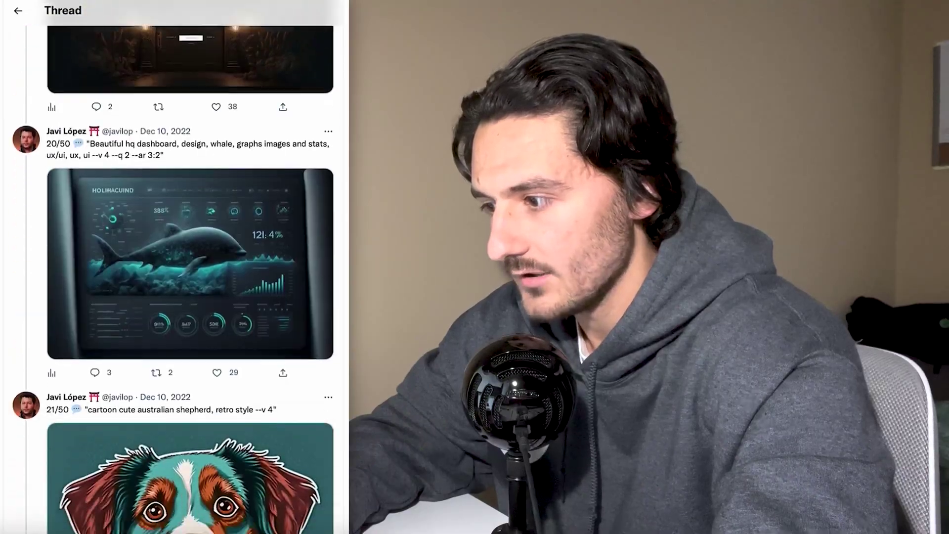
scroll(191, 267, "down", 20)
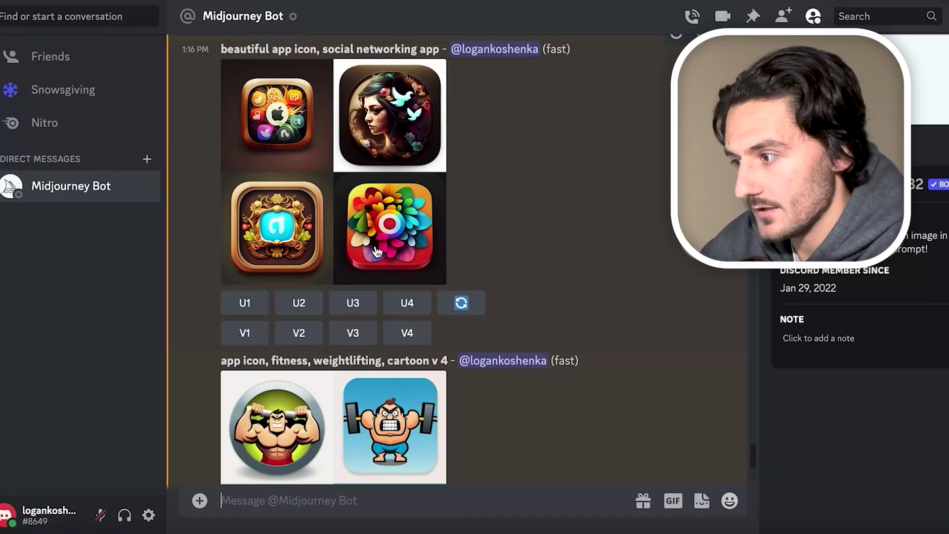
scroll(474, 247, "up", 3)
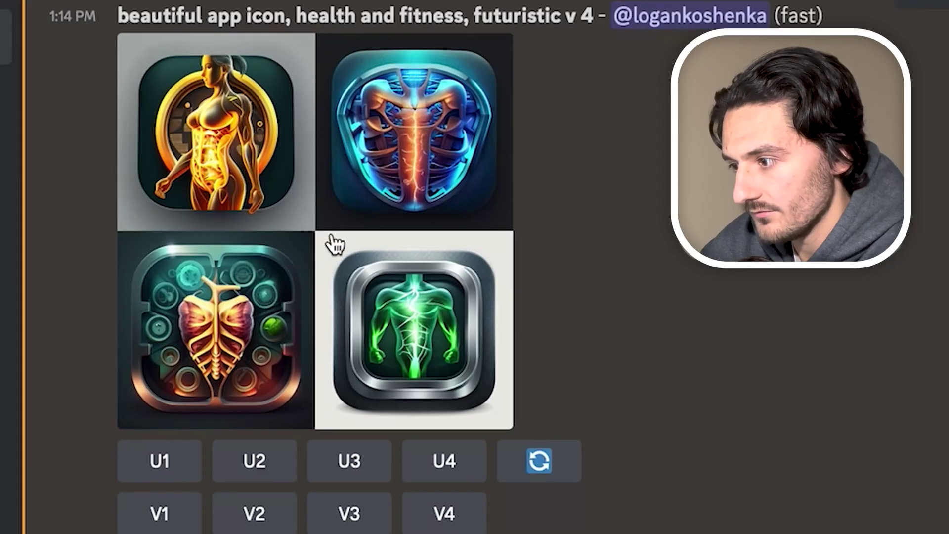
left_click(335, 243)
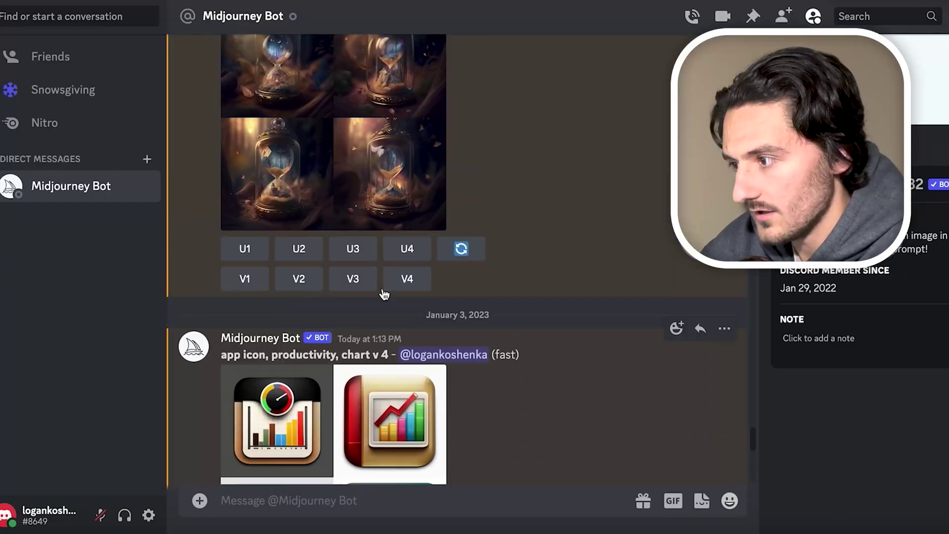
scroll(544, 286, "up", 5)
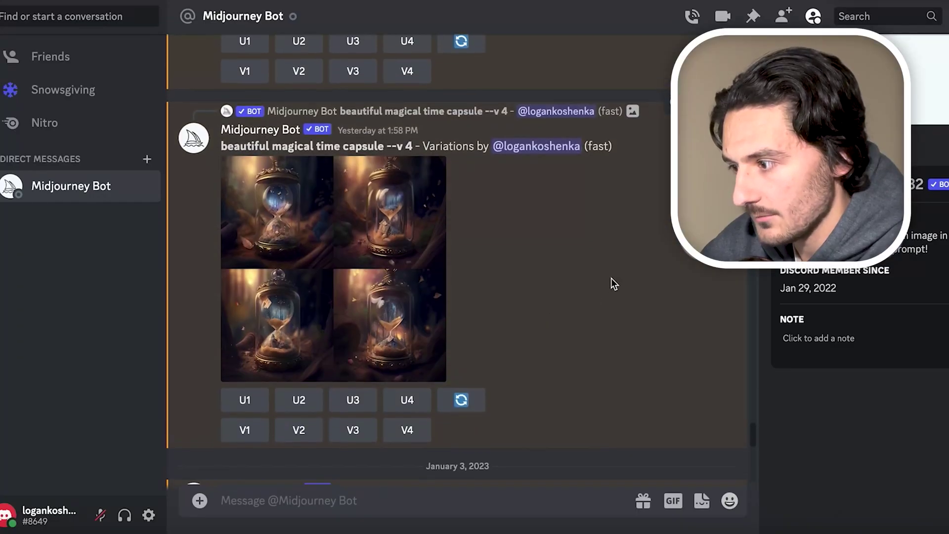
scroll(610, 278, "up", 3)
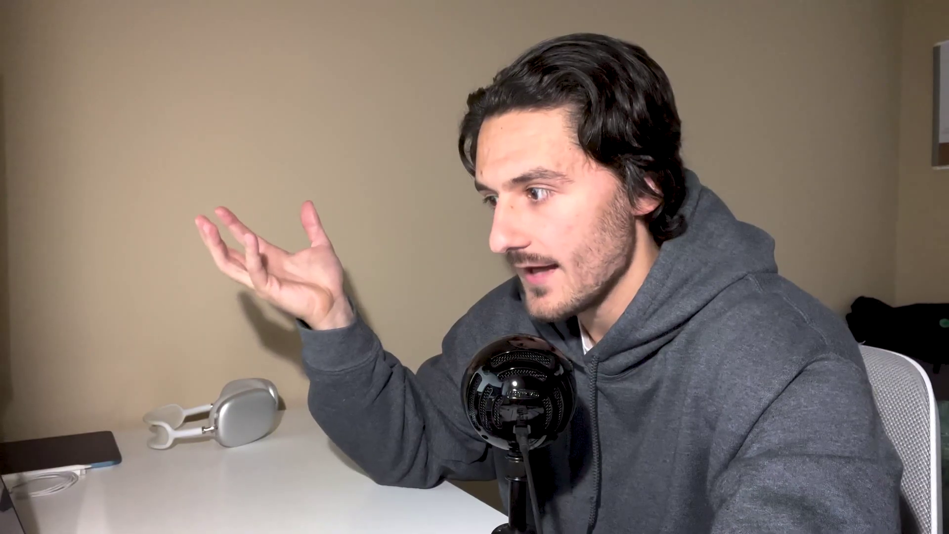
left_click_drag(225, 54, 340, 65)
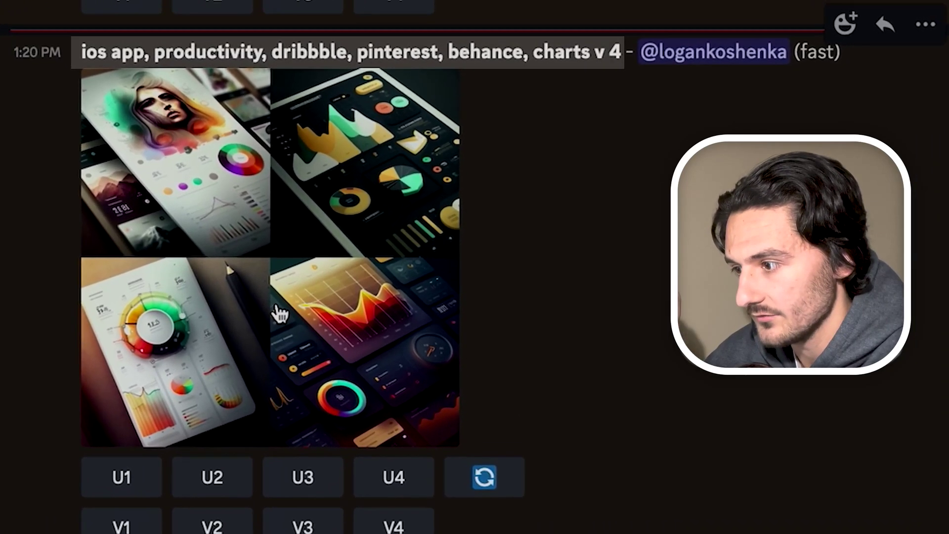
left_click(295, 290)
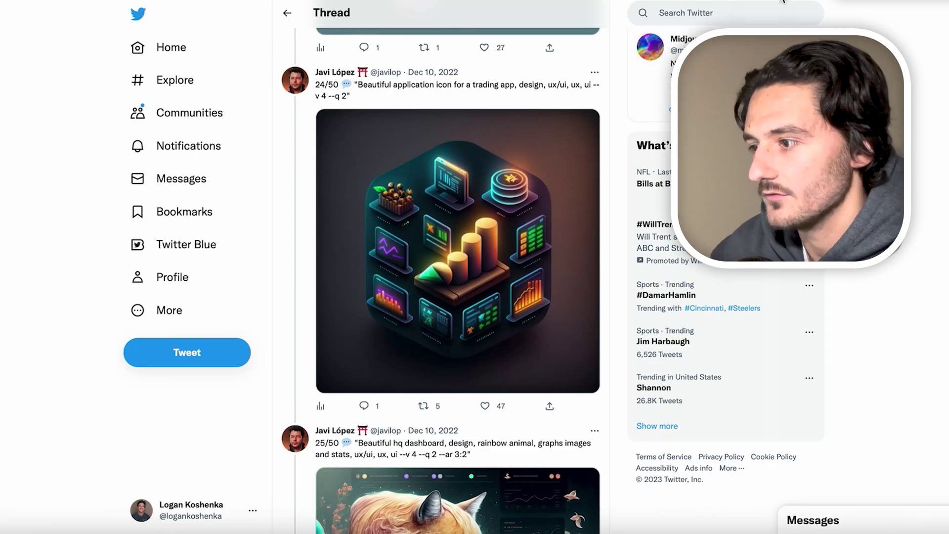
left_click(782, 2)
Prompt 'beautiful application icon for a budgeting app, design, ux, ui --v 4', then view its variations enlarged
left_click(377, 501)
type("/imagine")
key("Tab")
type("beautiful")
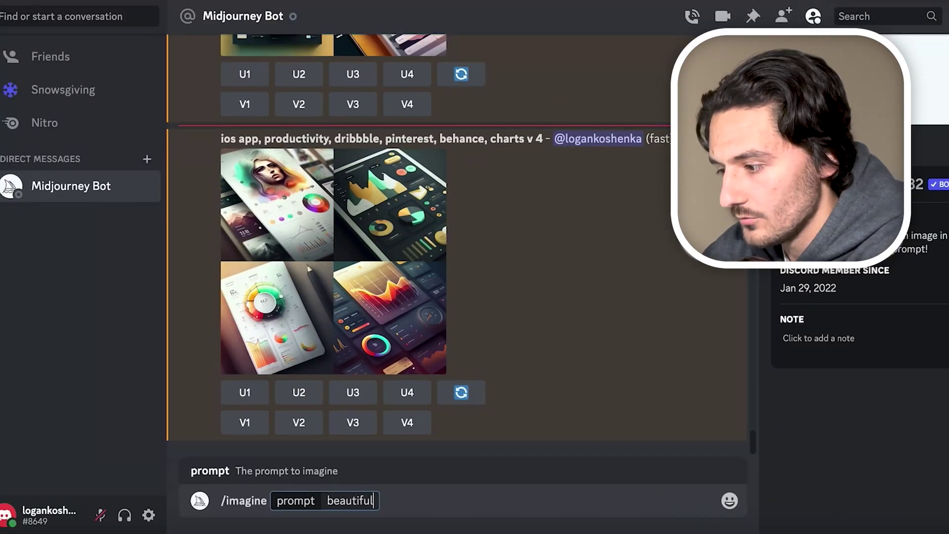
type(" application icon fo")
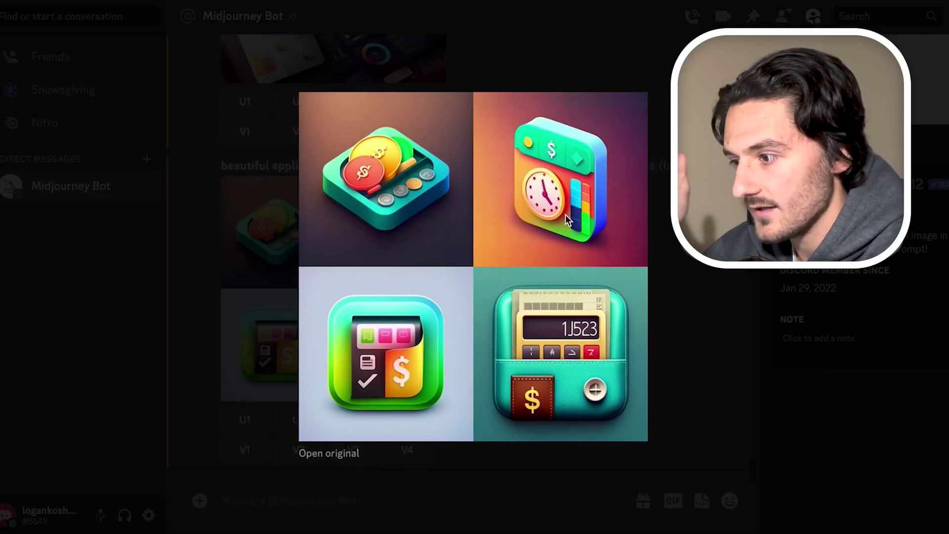
left_click(673, 318)
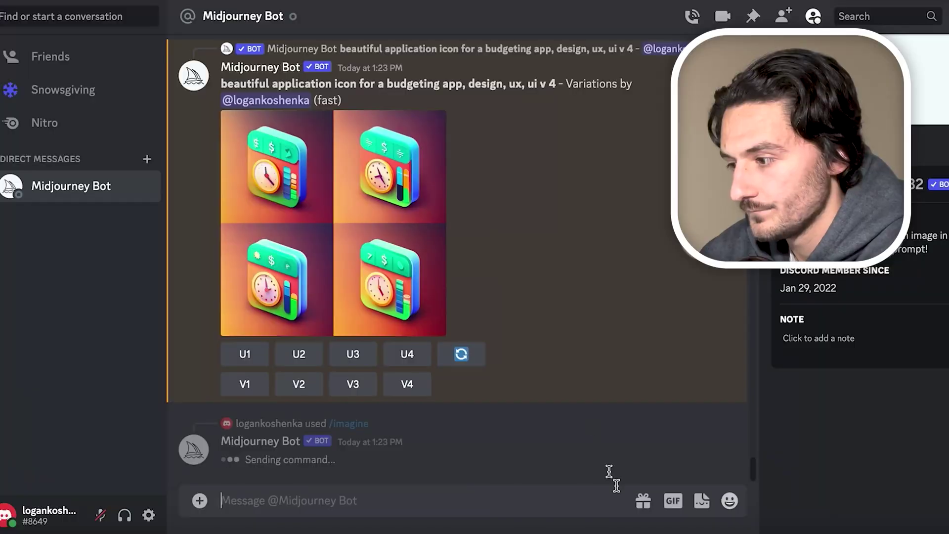
left_click(340, 236)
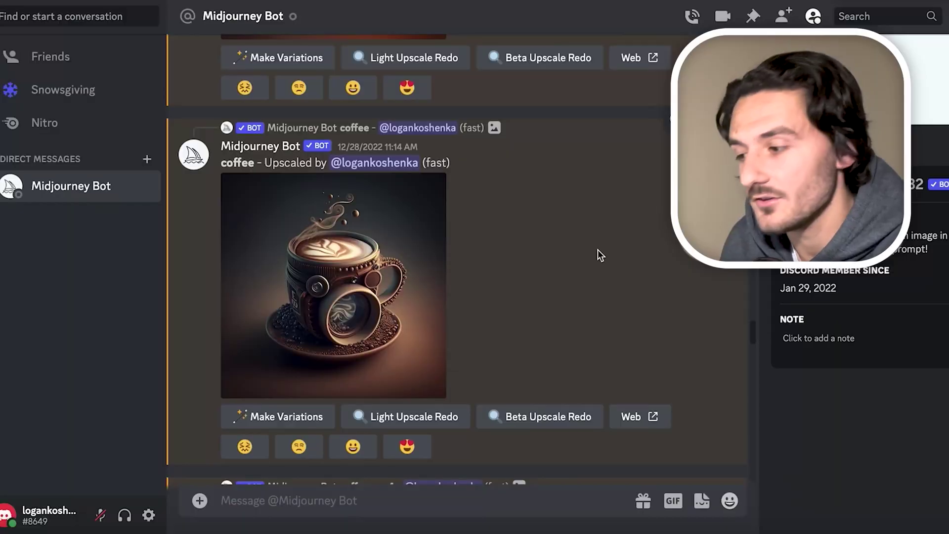
Revisit the coffee cup and blue glassmorphism profile images, then begin the /imagine prompt 'beautiful mobile design'
scroll(597, 250, "up", 6)
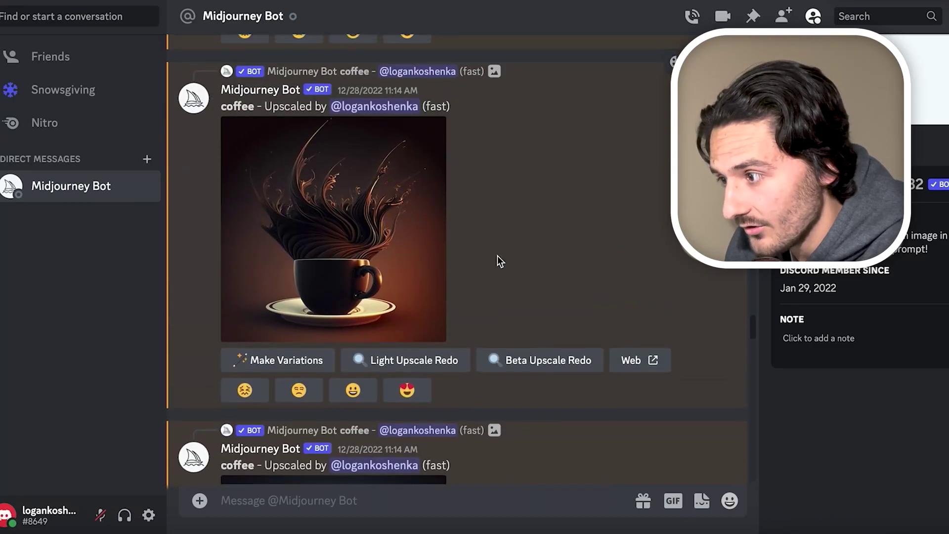
scroll(497, 256, "down", 6)
left_click(363, 309)
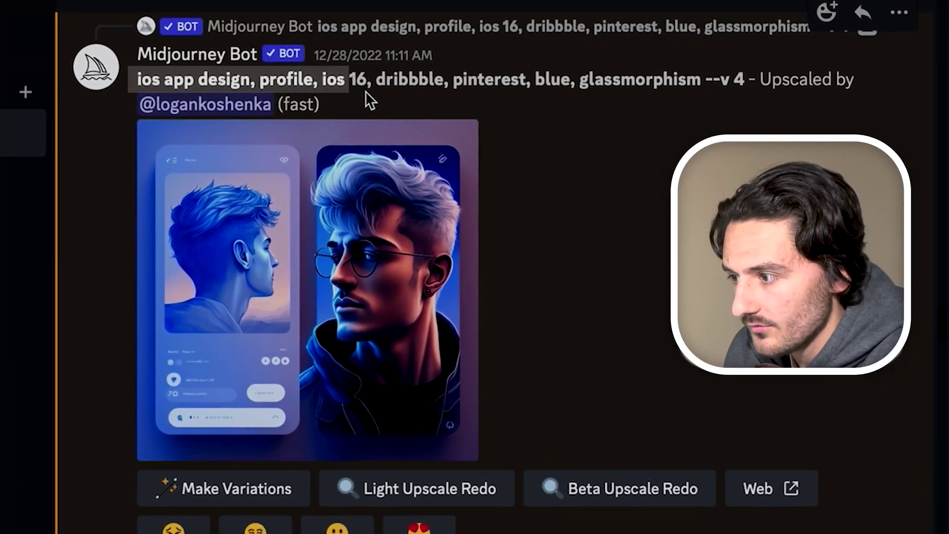
left_click_drag(366, 91, 642, 221)
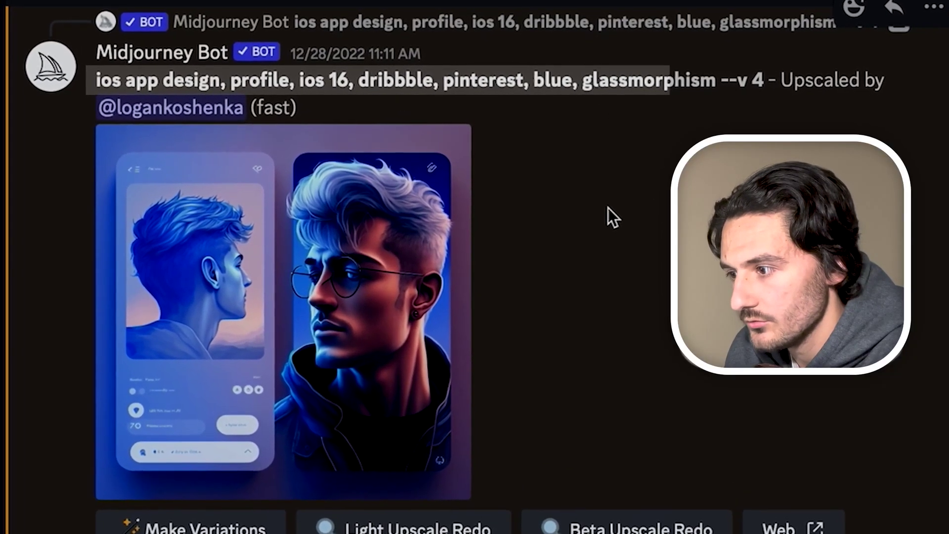
left_click(362, 318)
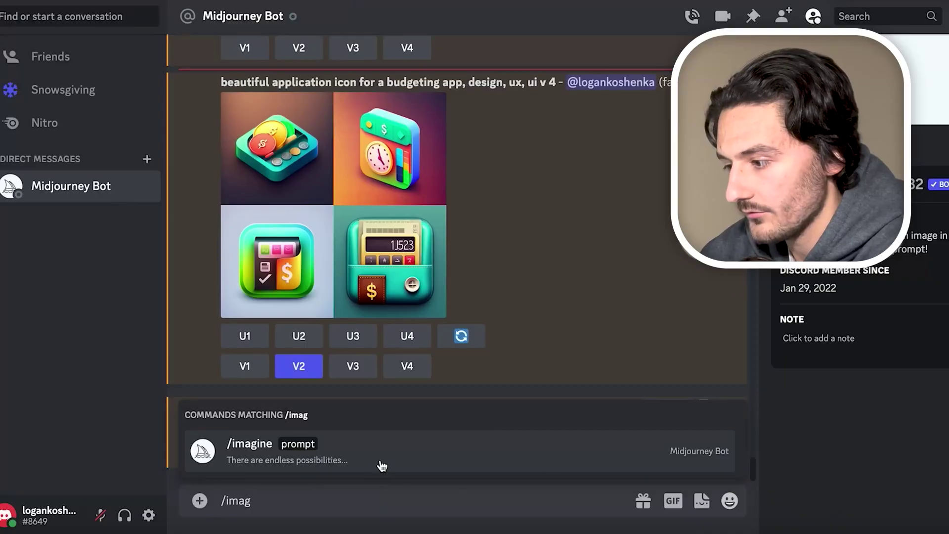
key("Tab")
type("beautiful mobile desig")
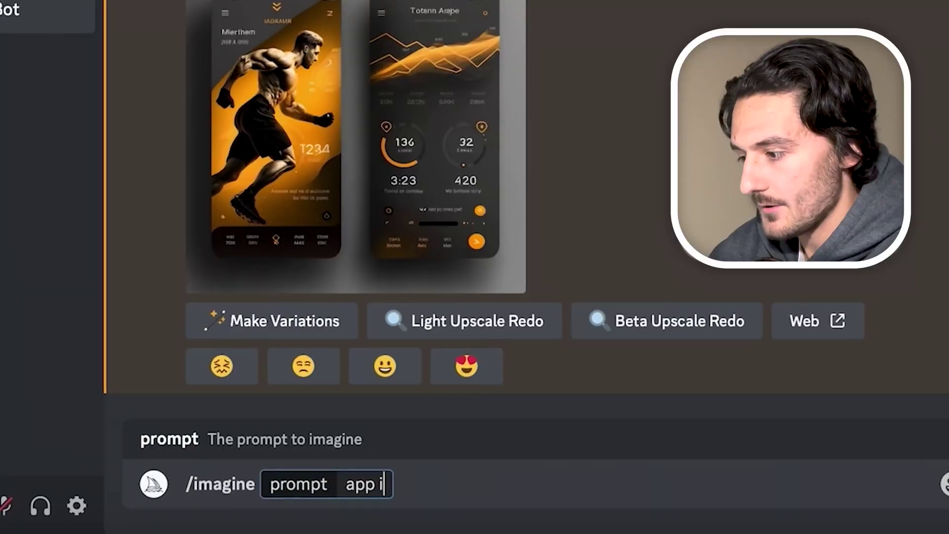
Finish and send the prompt 'app icon, angry spider, food --v4', then close the enlarged icon grid
type("con, ang")
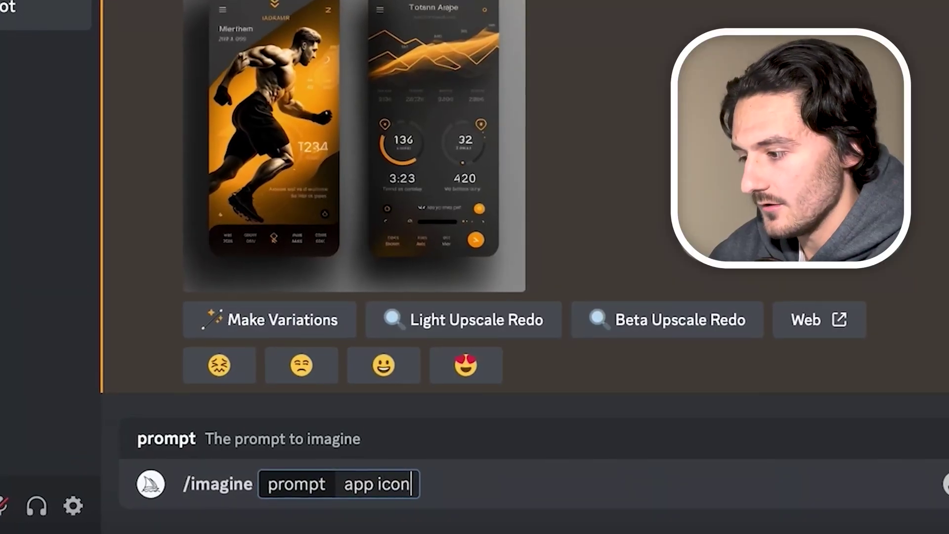
type("ry spider")
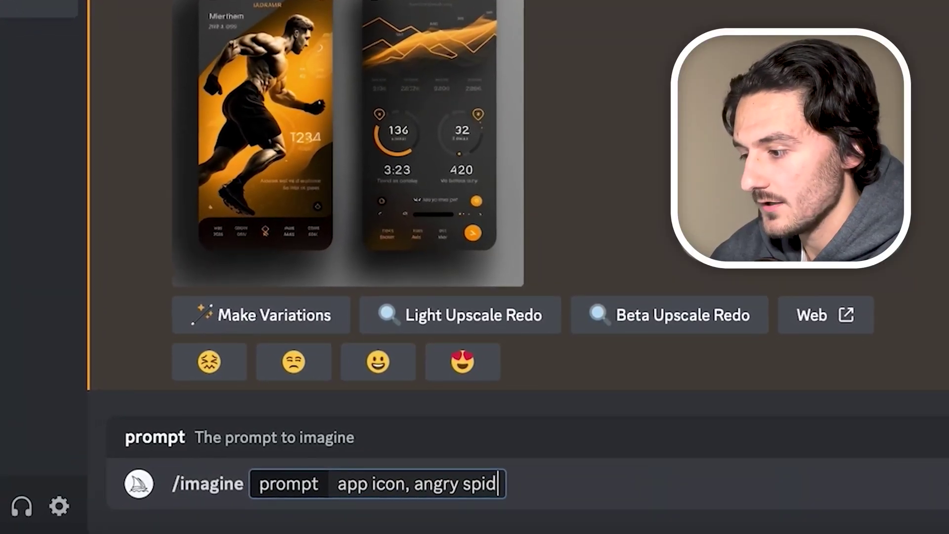
type(", food --v4")
key("Return")
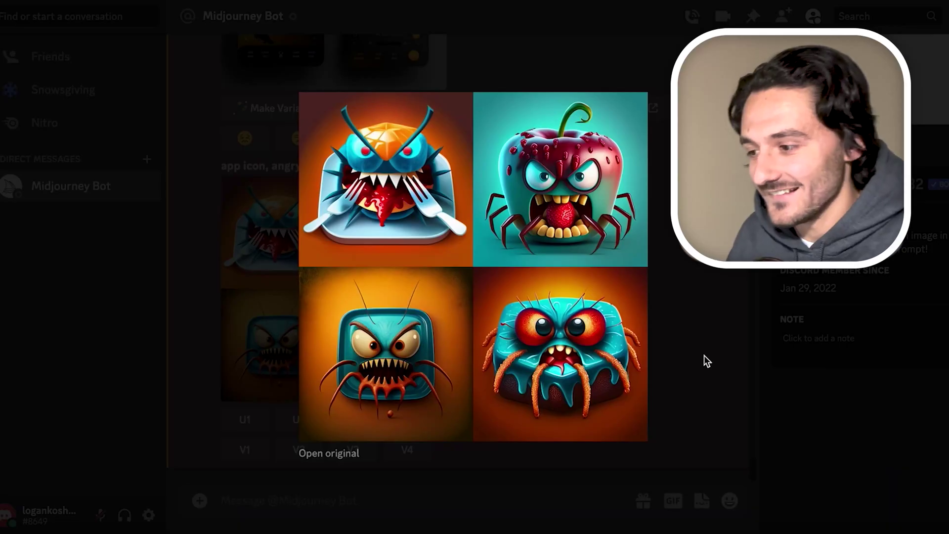
left_click(703, 355)
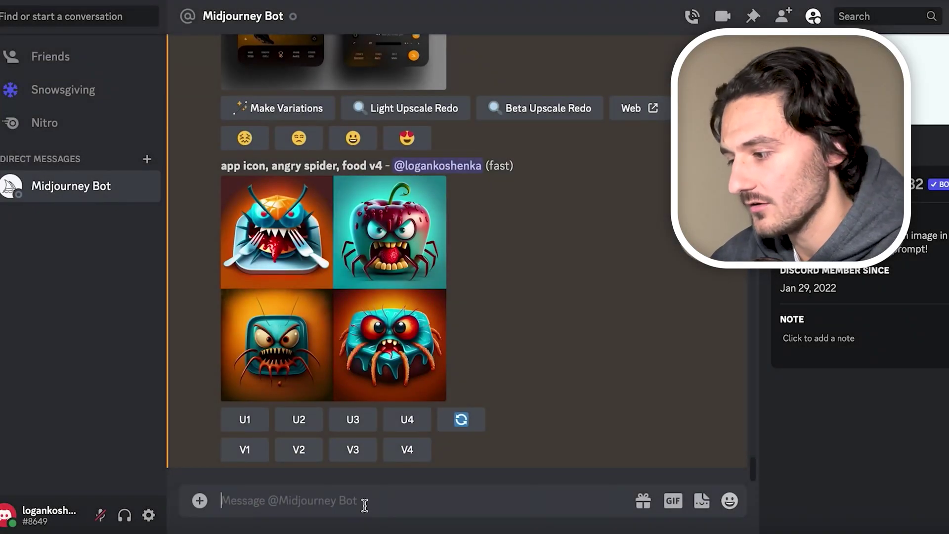
Start the /imagine prompt 'app icon, pizza, love', then get an AI explanation of saveImageToDisk in index.js
left_click(392, 462)
type("app icon")
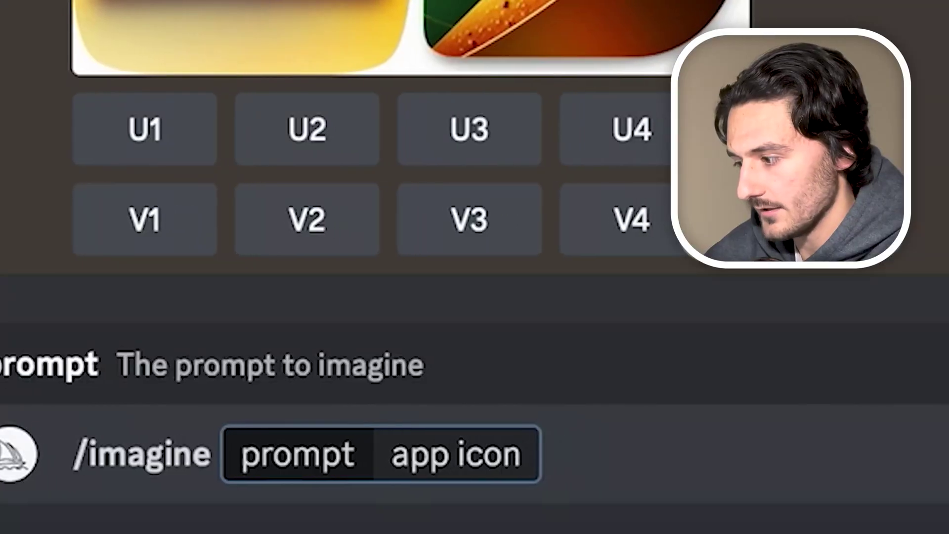
type(", pizza, love")
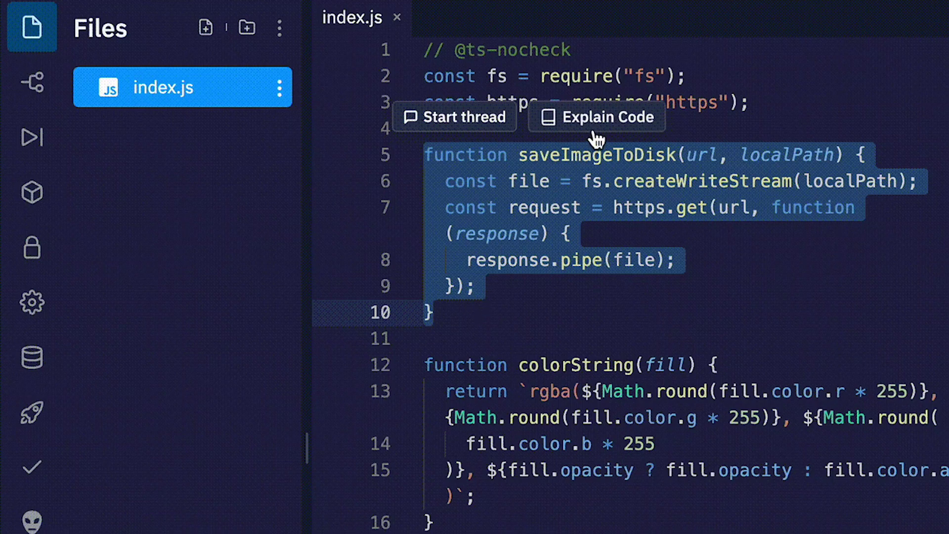
left_click(601, 124)
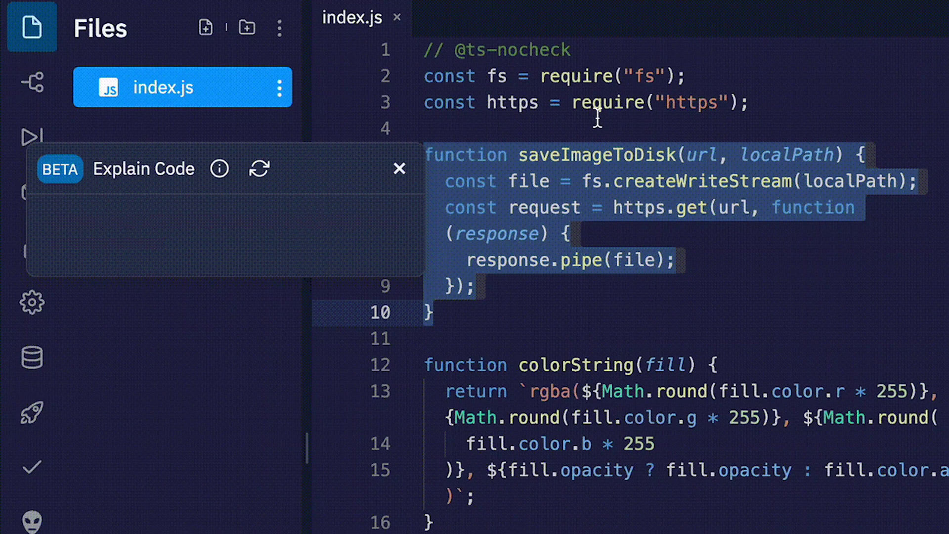